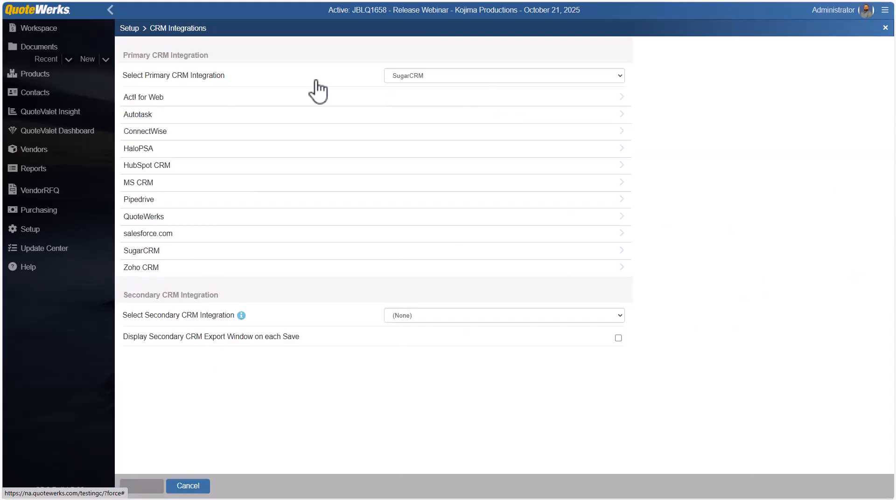
Step: Check the available primary CRM integrations, keep SugarCRM selected, and open the SugarCRM setup
click(435, 77)
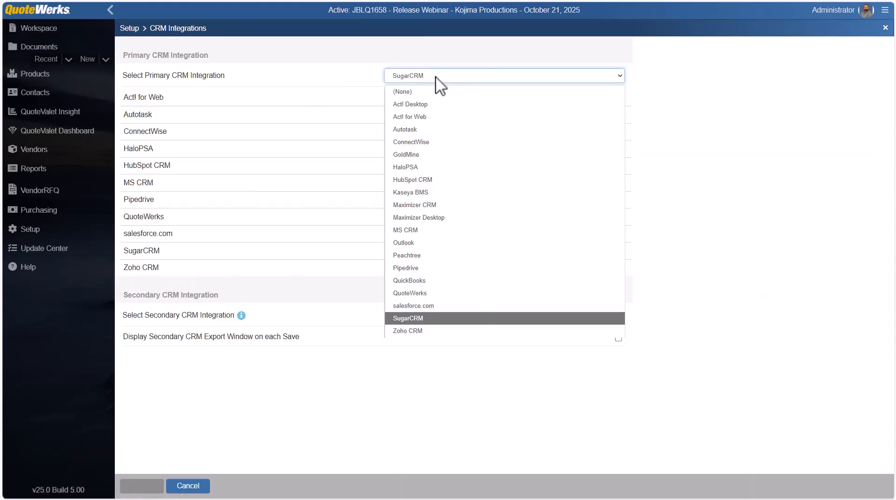
click(436, 77)
click(189, 250)
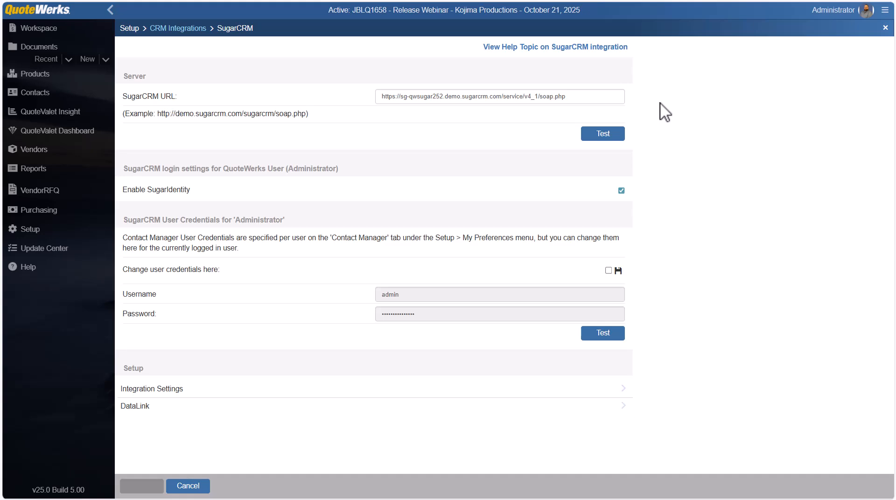
Step: Test the SugarCRM server URL and the user credentials, closing each test message
click(608, 136)
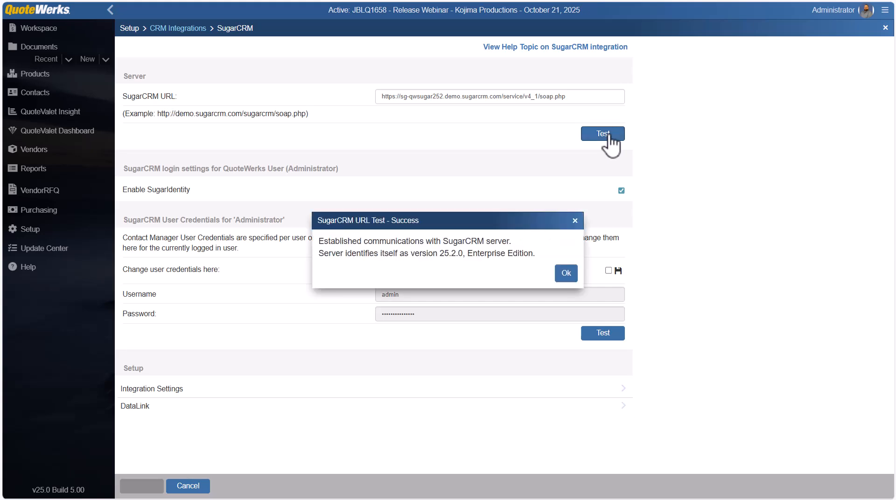
click(566, 273)
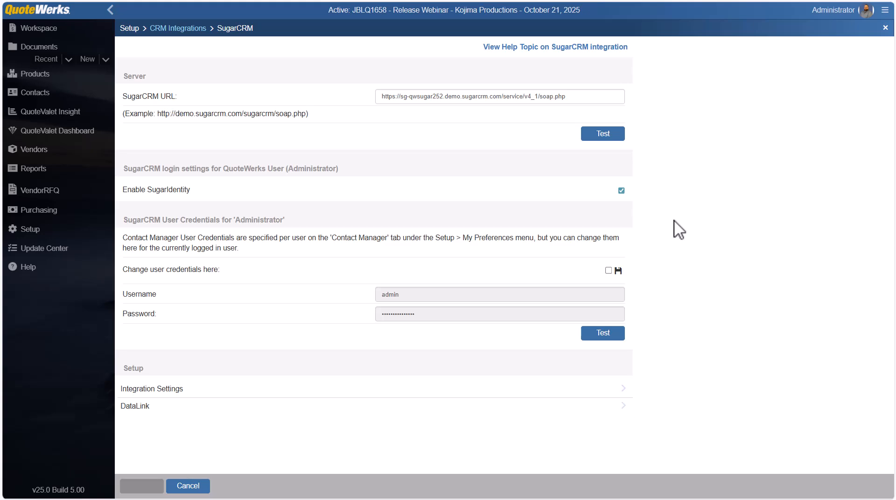
click(602, 336)
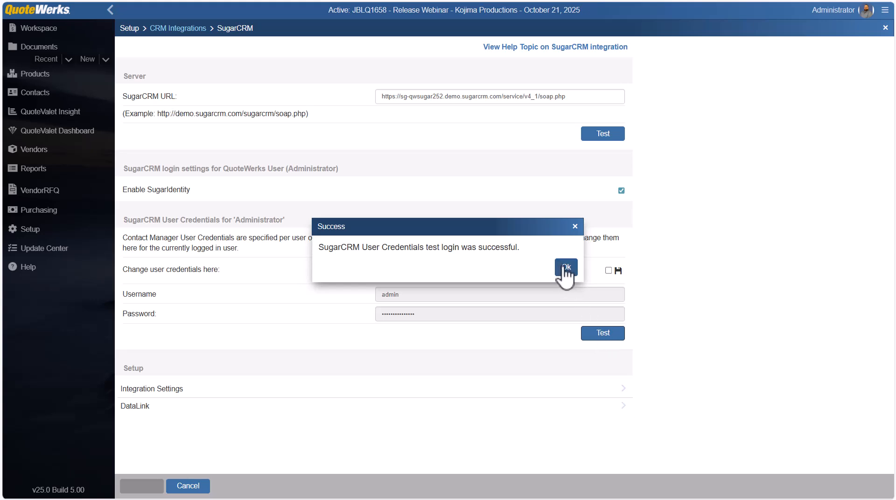
click(563, 268)
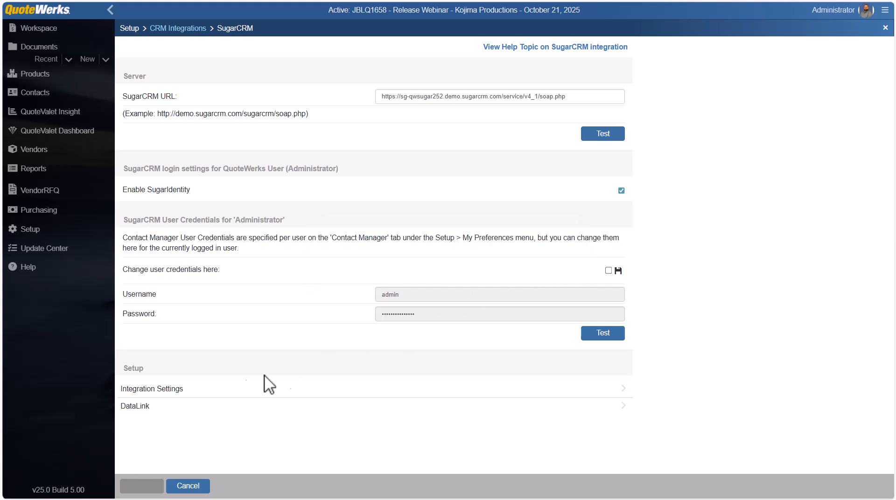
Step: Open the SugarCRM integration settings and review the options for completing an opportunity to "Closed Won"
click(190, 395)
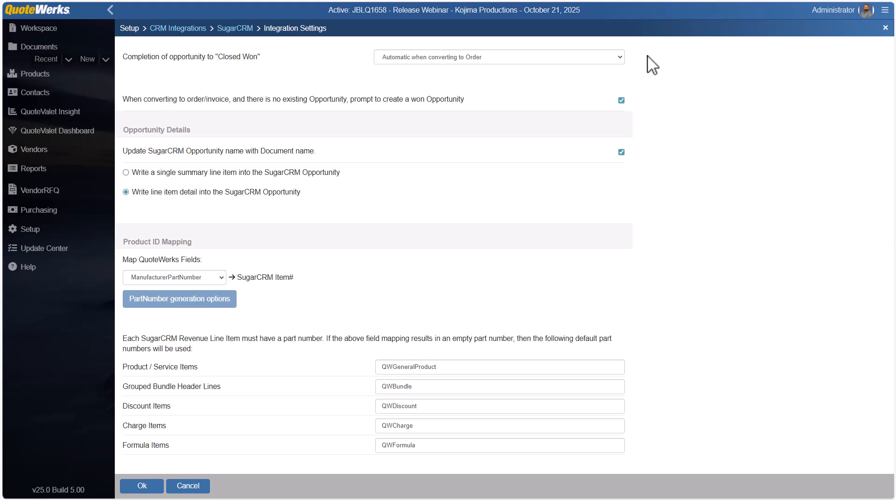
click(622, 58)
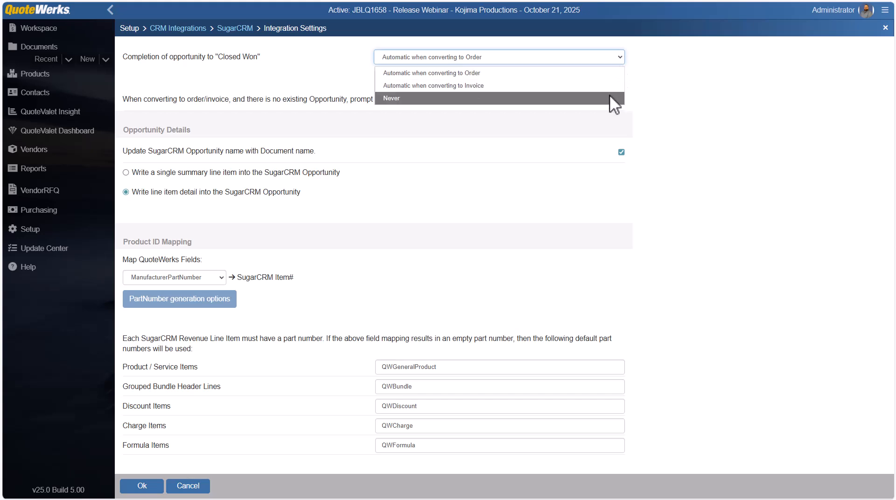
click(623, 59)
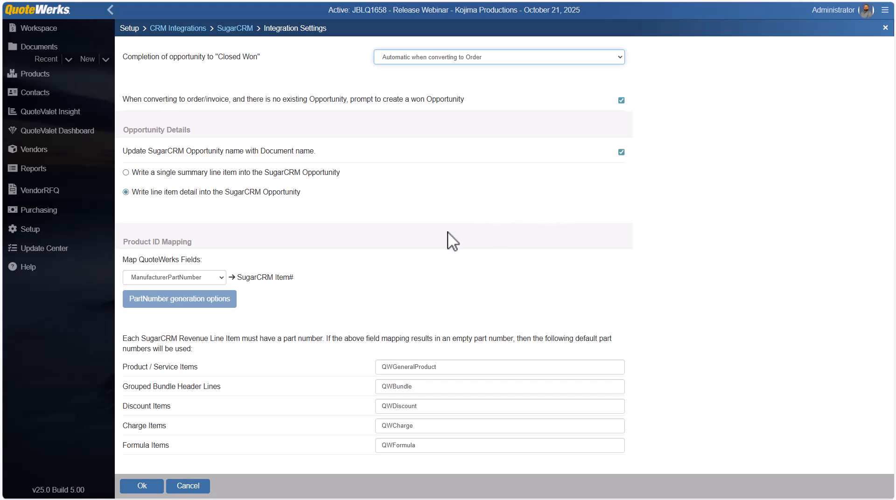
Step: Try mapping InternalPartNumber to SugarCRM Item#, review the part number auto-generation options, and cancel them
click(222, 278)
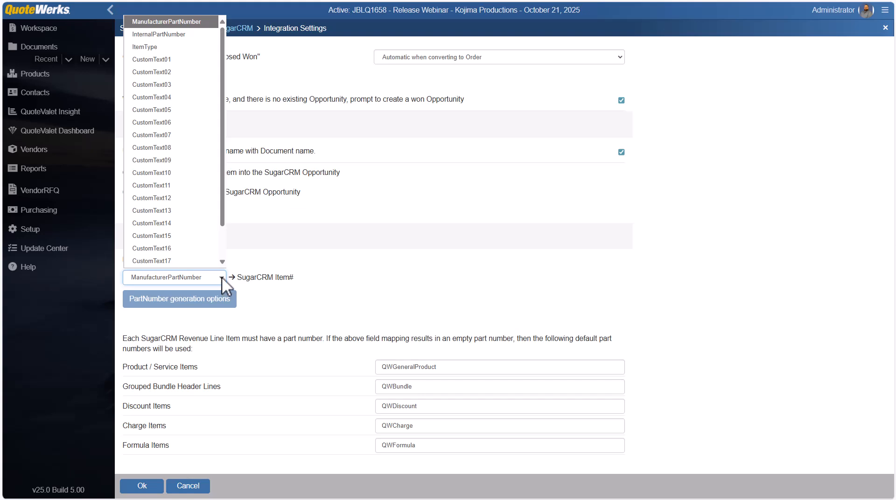
click(195, 37)
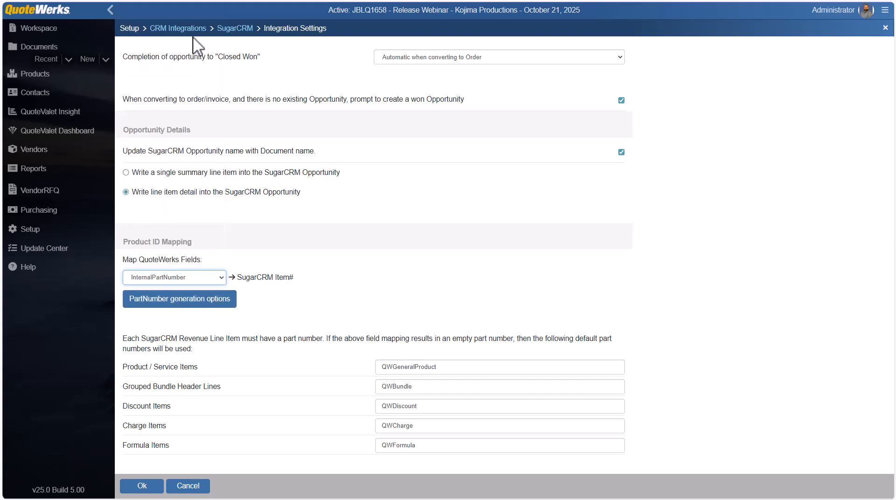
click(184, 302)
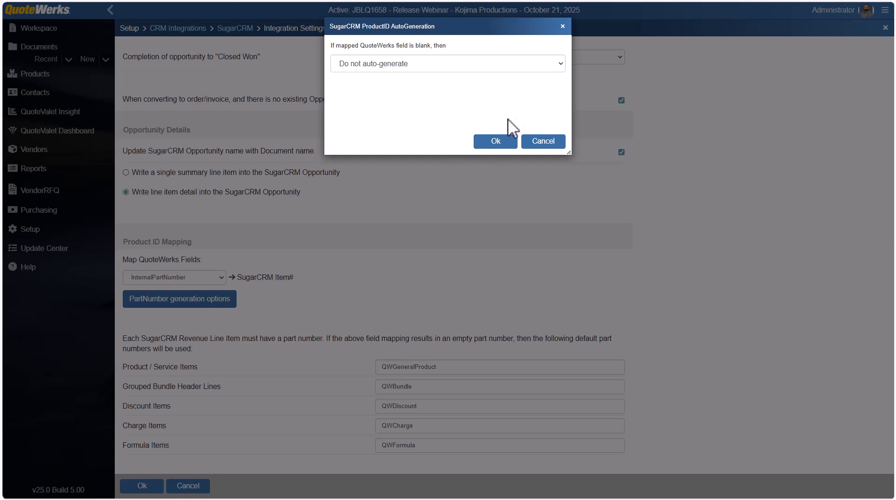
click(563, 63)
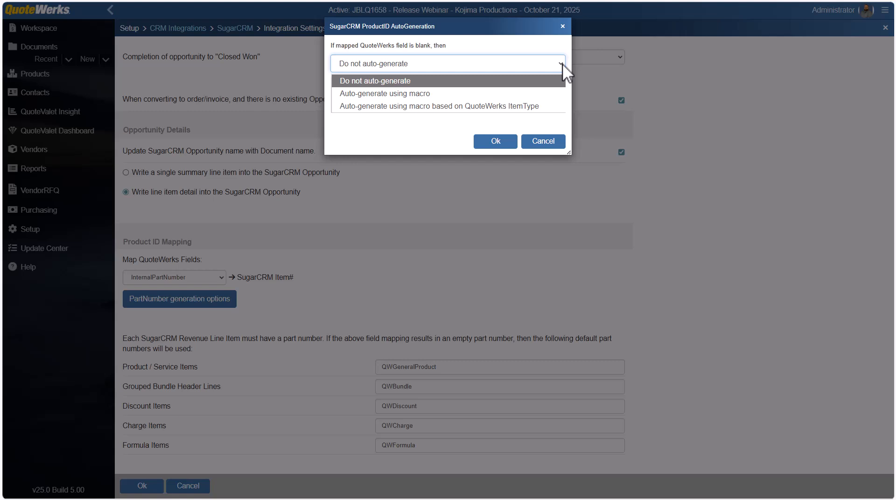
click(534, 146)
click(534, 145)
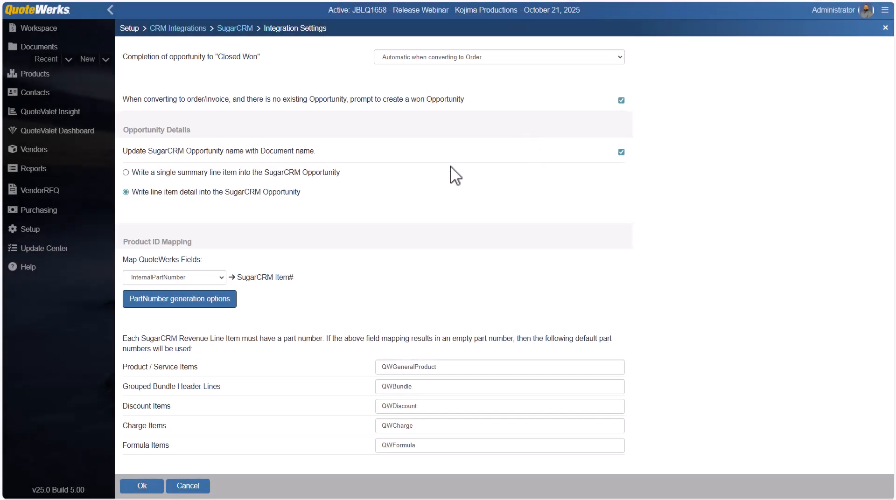
Step: Map ManufacturerPartNumber to SugarCRM Item#, save the integration settings, and return to the SugarCRM setup
click(222, 278)
click(192, 22)
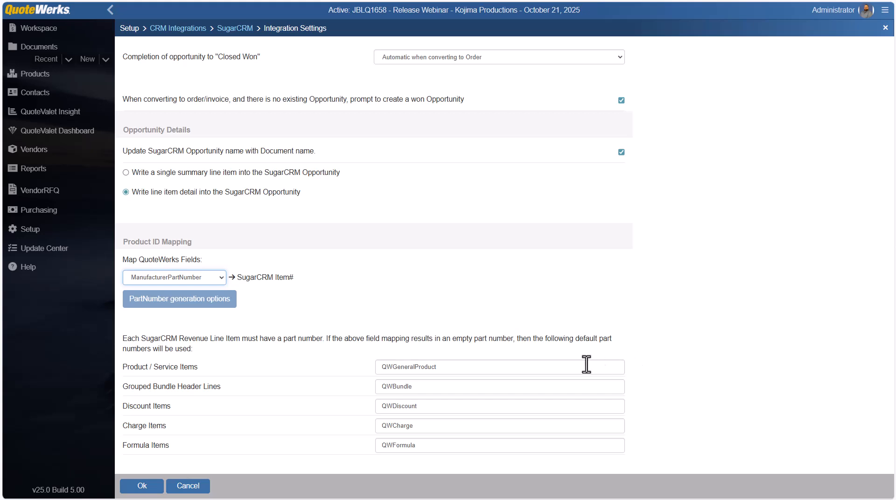
click(141, 486)
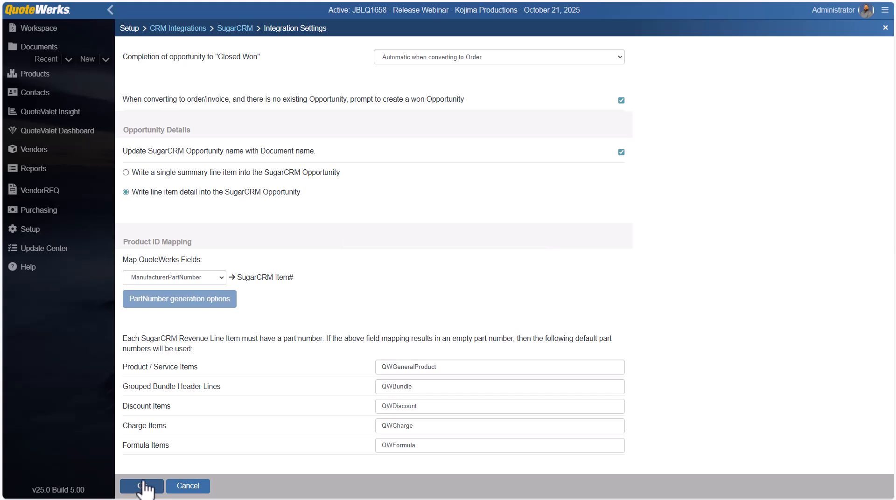
click(237, 29)
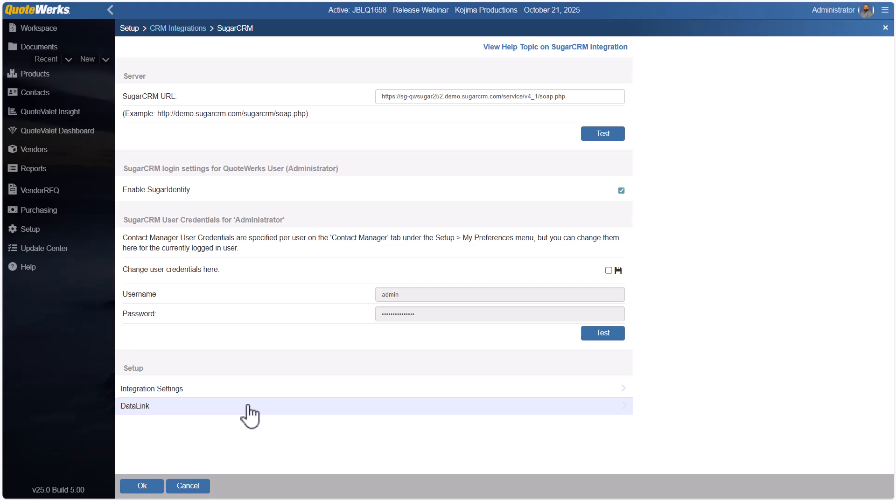
Step: Start a new DataLink mapping for the RetrieveSoldTo event with SugarCRM, reading data into QuoteWerks
click(247, 406)
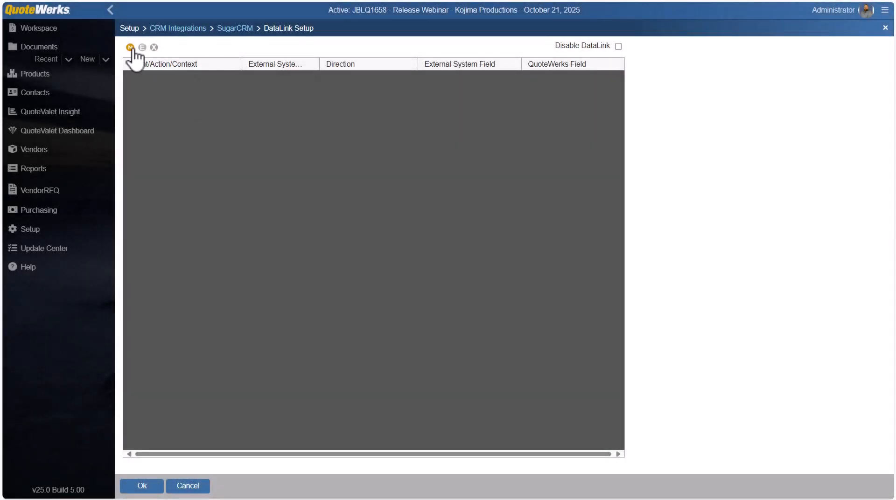
click(130, 47)
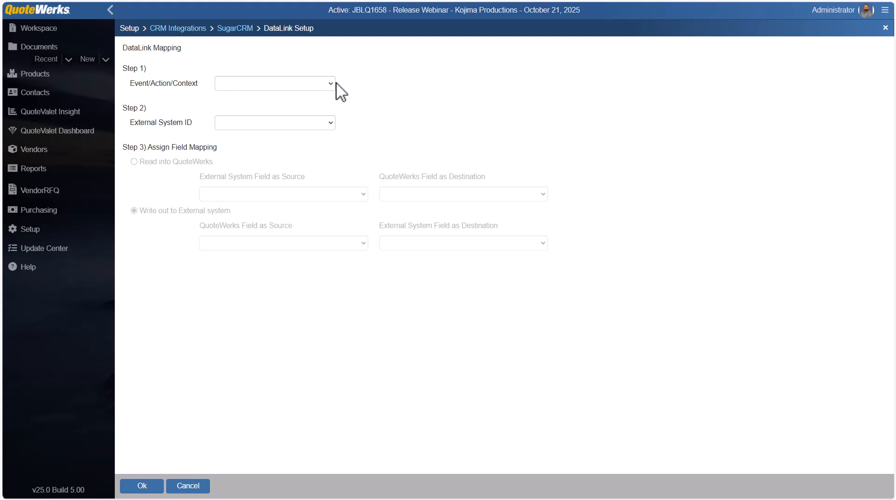
click(330, 84)
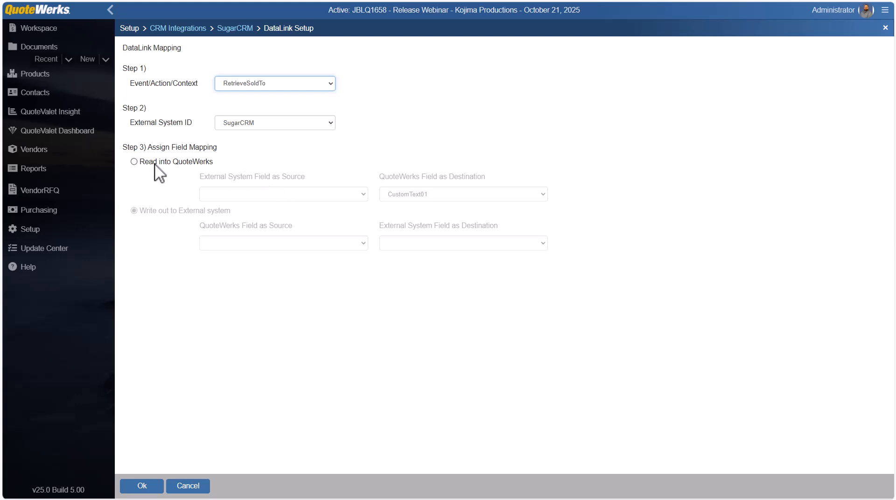
click(134, 161)
Step: Choose Accounts->industry as the external source field for CustomText01, and save the mapping and the DataLink setup
click(364, 198)
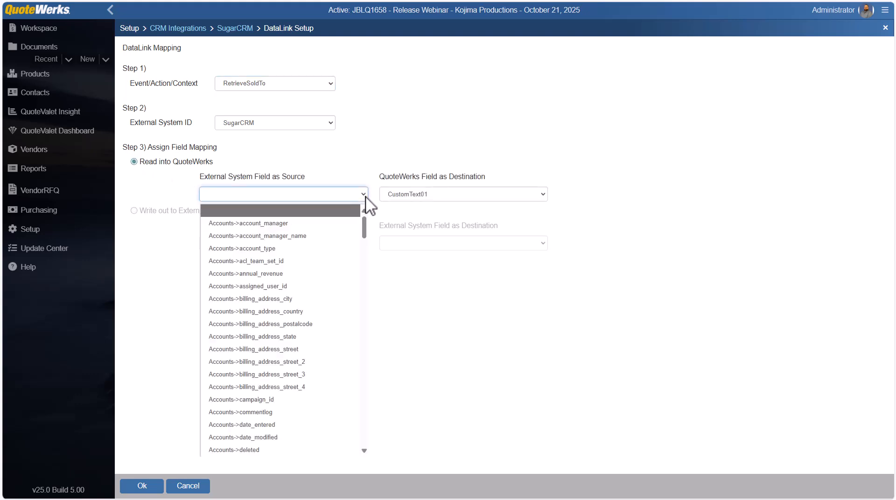
scroll(317, 321, down, 5)
scroll(316, 321, down, 3)
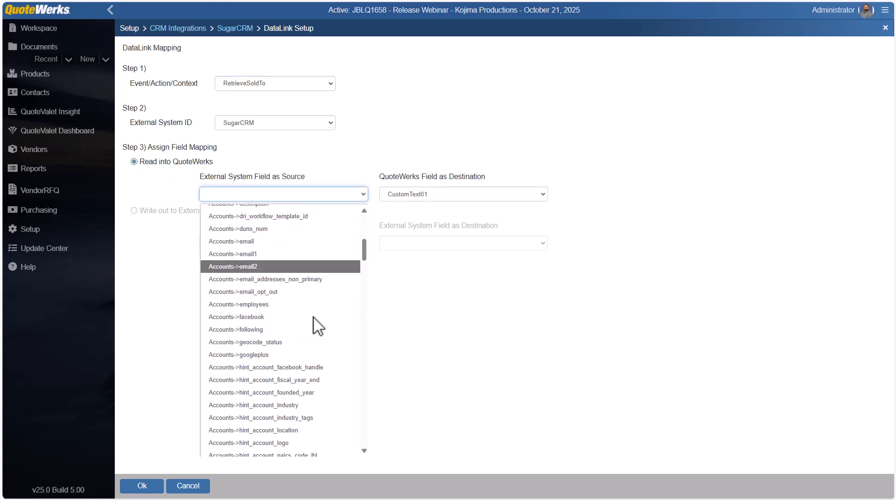
scroll(310, 315, down, 4)
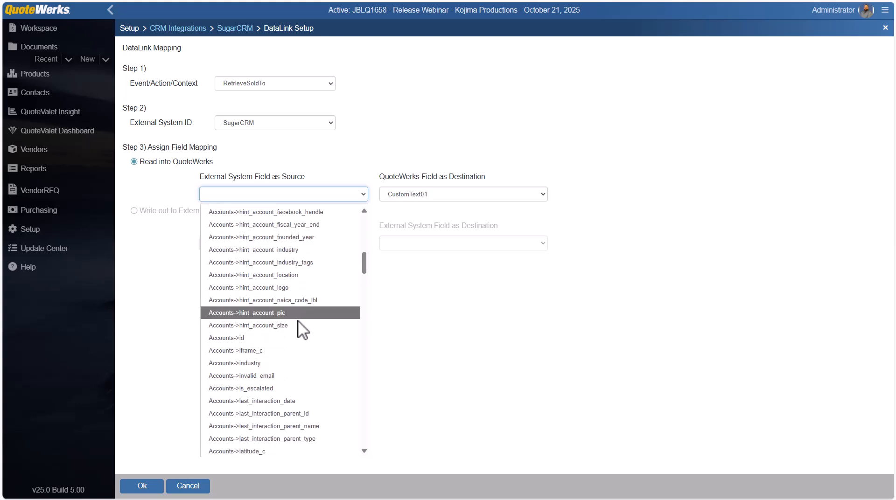
click(288, 363)
click(143, 486)
click(143, 485)
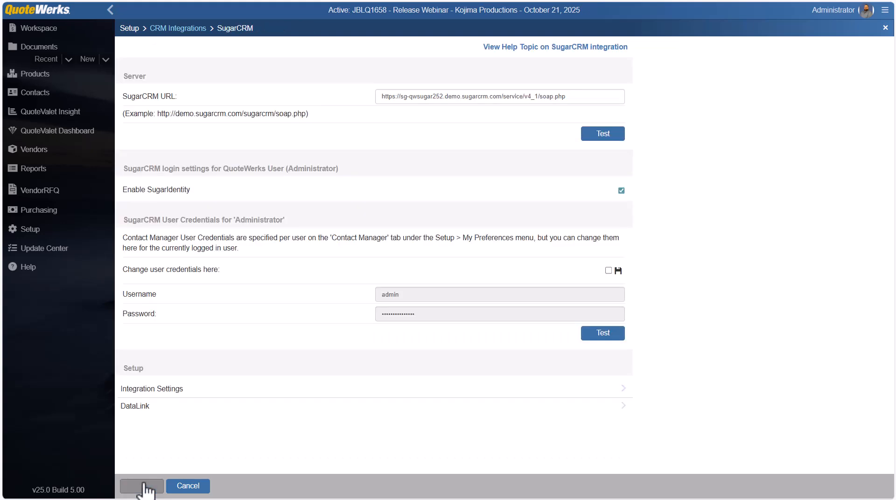